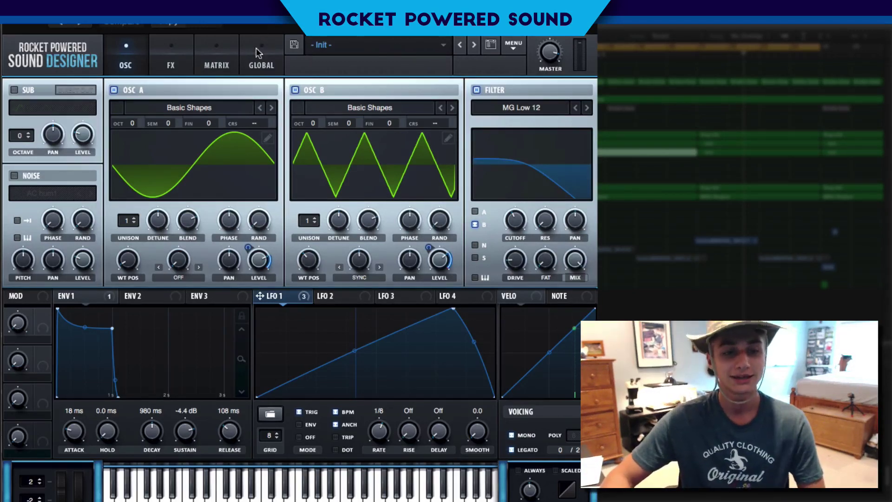
Step: Initialize the synth preset and load the Analog wavetable Basic Shapes into Osc A
{"action": "left_click", "coordinate": [510, 45]}
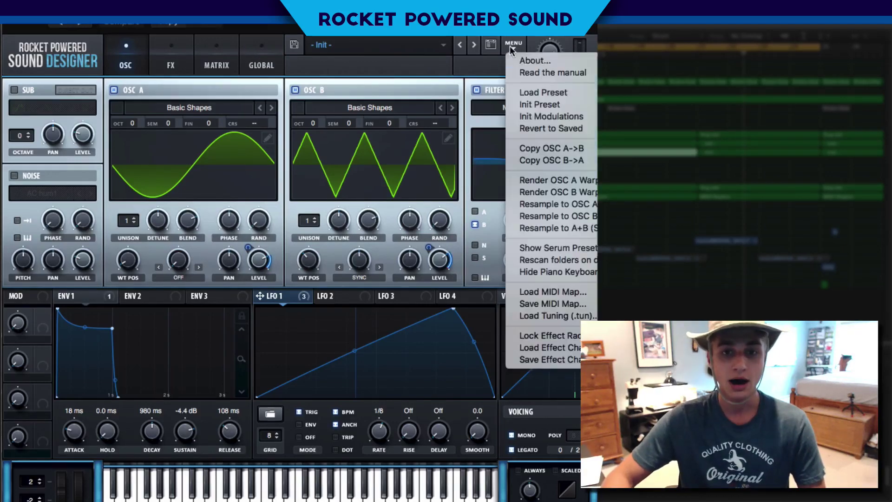
{"action": "left_click", "coordinate": [561, 106]}
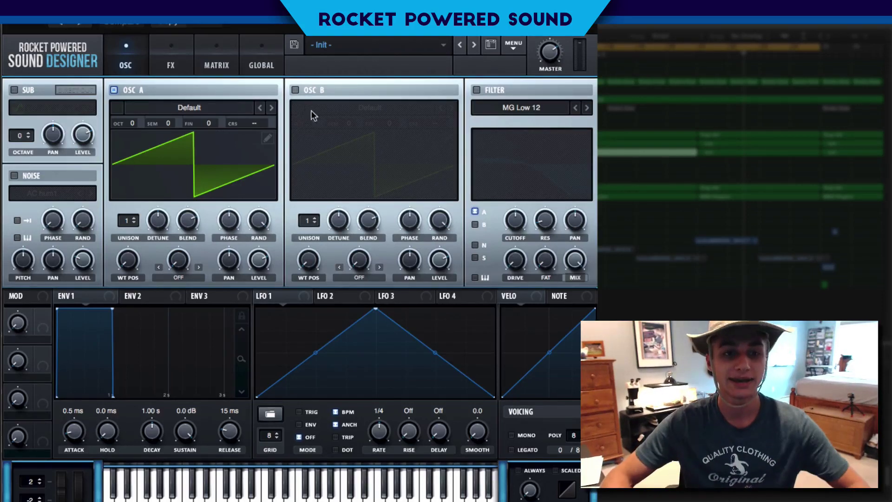
{"action": "left_click", "coordinate": [168, 107]}
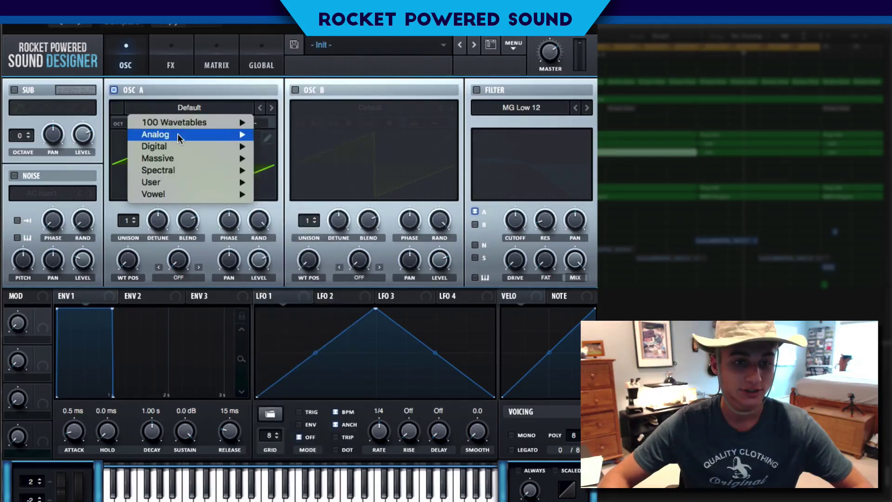
{"action": "mouse_move", "coordinate": [197, 134]}
{"action": "left_click", "coordinate": [295, 184]}
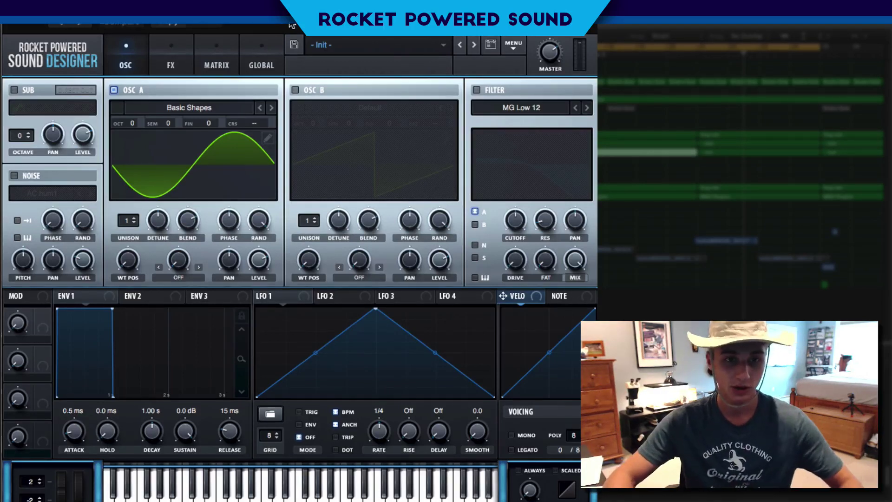
Step: Audition the sine sound by playing test notes with Musical Typing in several octaves up to C5, finishing at octave C3
{"action": "key", "text": "super+k"}
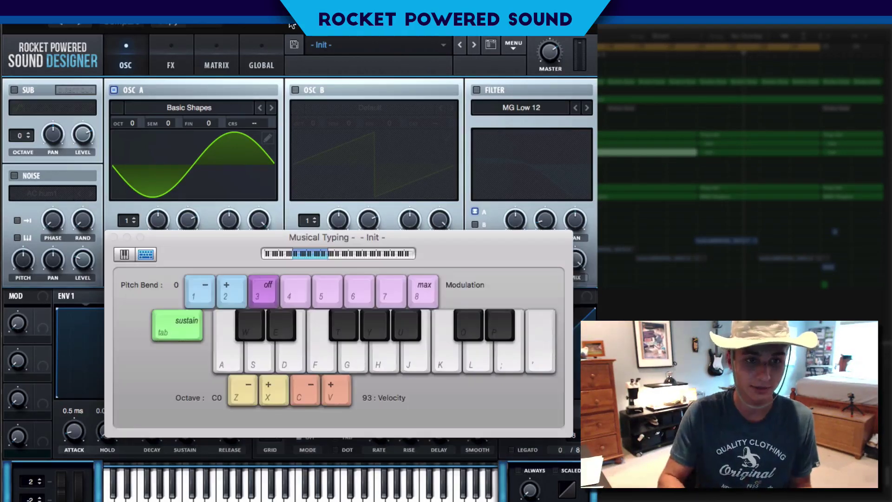
{"action": "key", "text": "d"}
{"action": "key", "text": "x"}
{"action": "key", "text": "x"}
{"action": "key", "text": "x"}
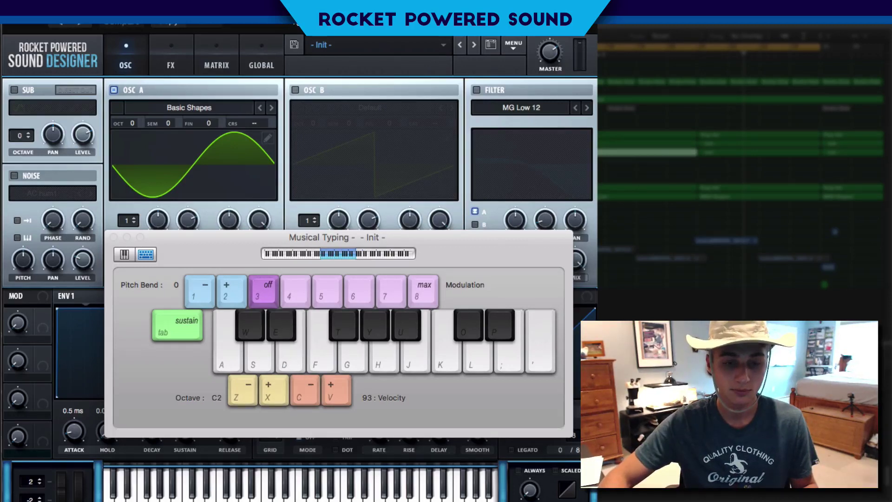
{"action": "key", "text": "d"}
{"action": "key", "text": "x"}
{"action": "key", "text": "f"}
{"action": "key", "text": "a"}
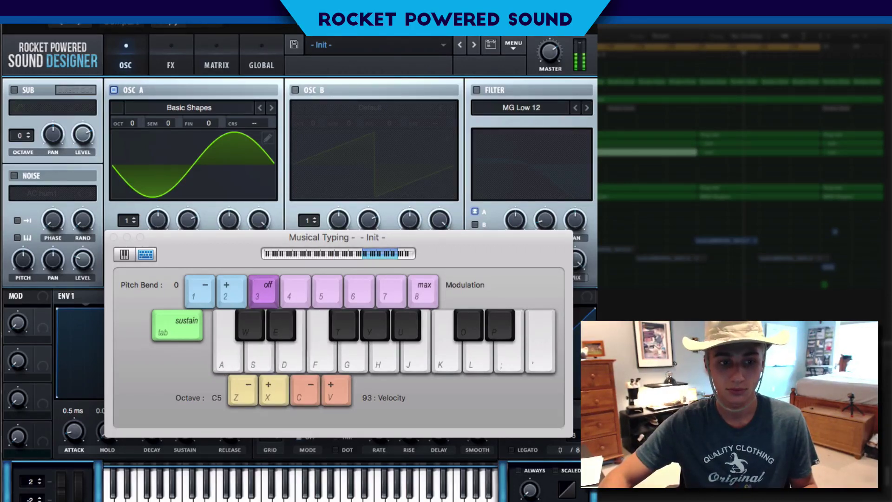
{"action": "key", "text": "g"}
{"action": "key", "text": "f"}
{"action": "key", "text": "z"}
{"action": "key", "text": "z"}
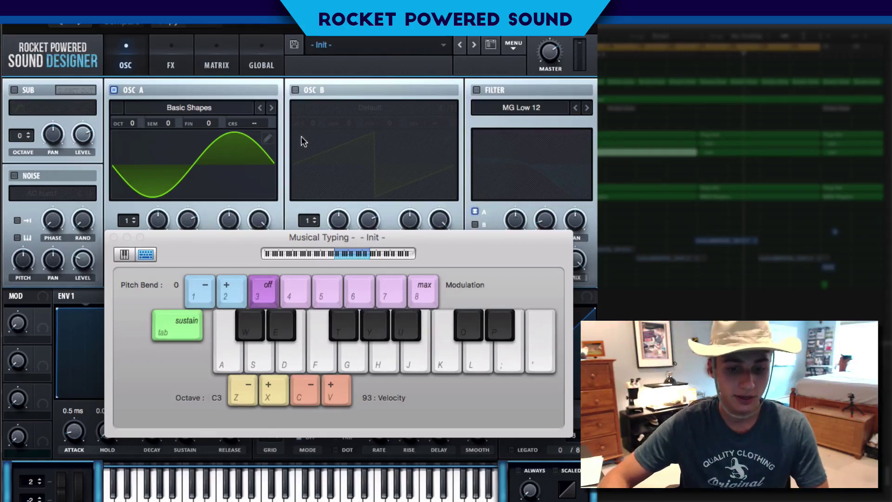
{"action": "key", "text": "super+k"}
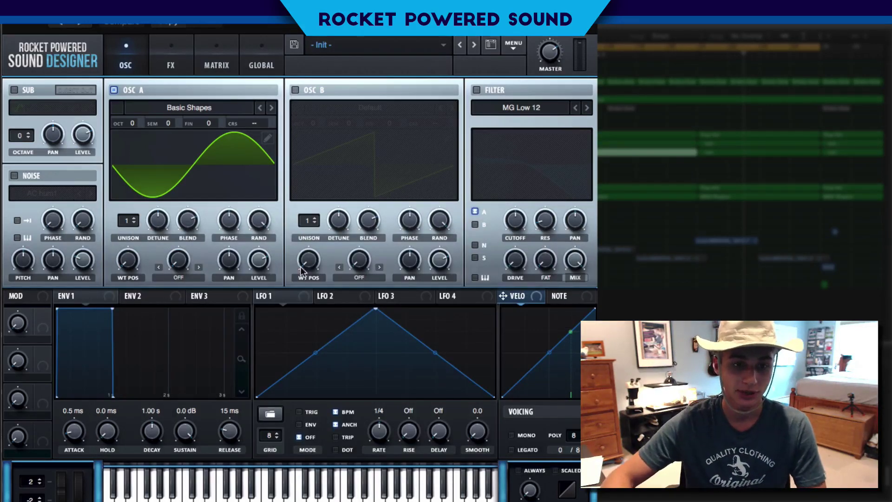
Step: Assign LFO 1 to Osc A's level and shape it as a long rise with a late peak and an outward-curved fall
{"action": "left_click_drag", "start_coordinate": [260, 295], "coordinate": [259, 260]}
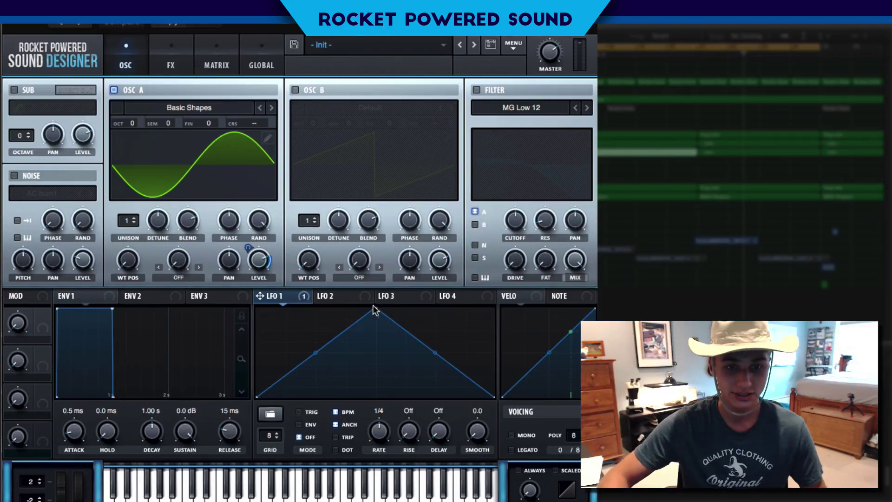
{"action": "left_click_drag", "start_coordinate": [381, 307], "coordinate": [435, 308]}
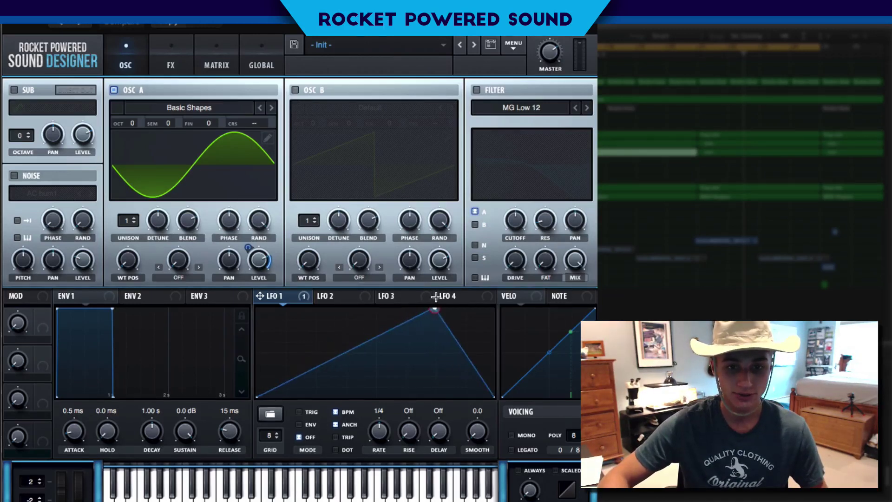
{"action": "left_click_drag", "start_coordinate": [465, 355], "coordinate": [469, 351]}
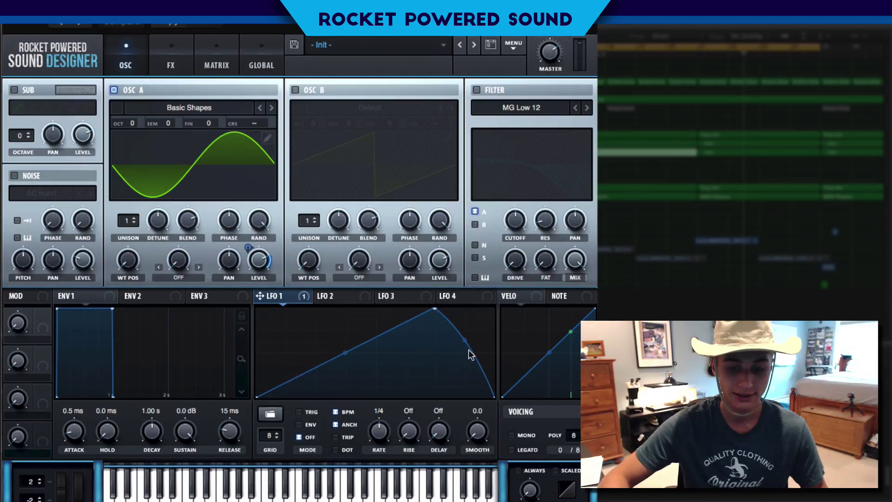
Step: Set LFO 1 to Trig mode with a rate of 1/8
{"action": "left_click", "coordinate": [299, 412]}
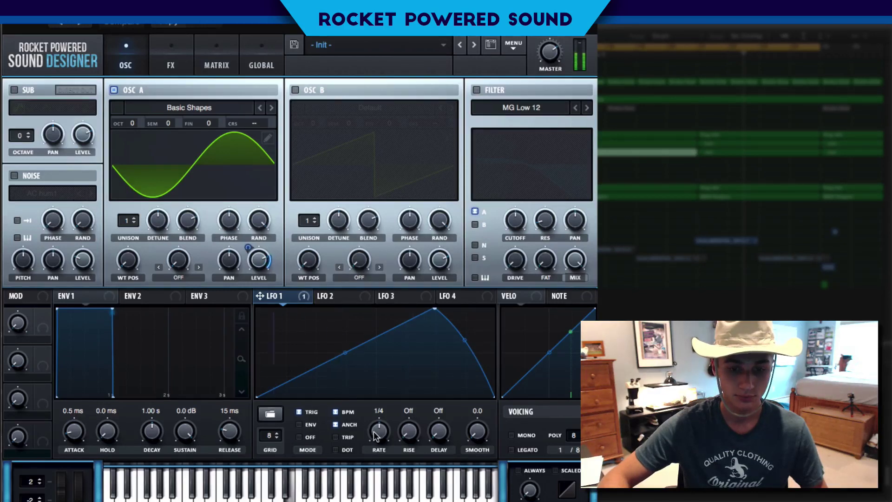
{"action": "left_click_drag", "start_coordinate": [385, 426], "coordinate": [386, 426]}
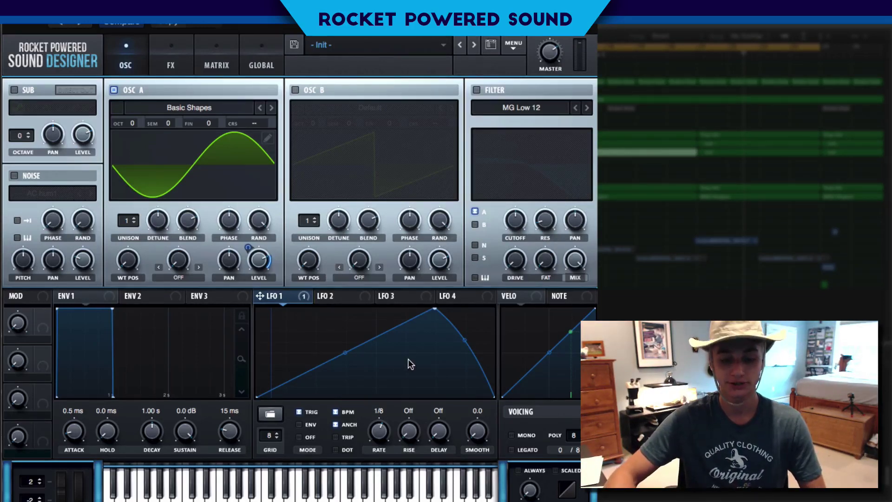
Step: Shape Env 1 with a sustain of -4.1 dB, an inward-curved decay and a release of 101 ms
{"action": "mouse_move", "coordinate": [302, 301]}
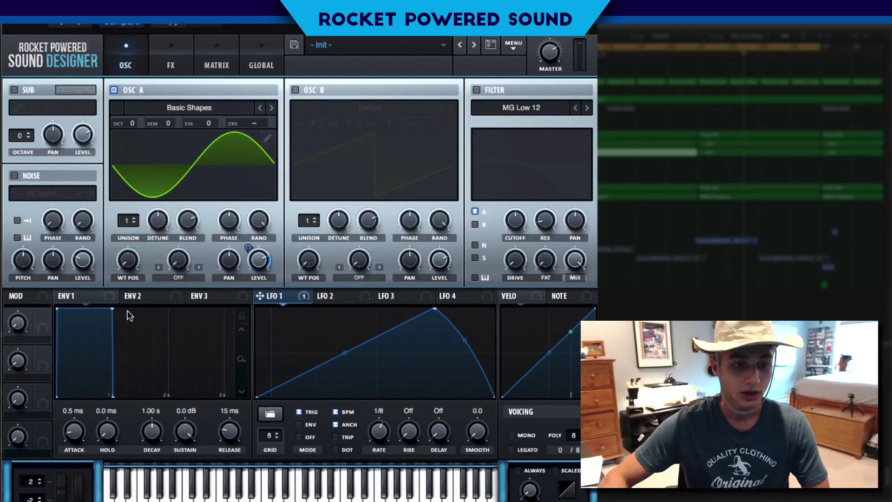
{"action": "left_click_drag", "start_coordinate": [186, 429], "coordinate": [177, 448]}
{"action": "left_click_drag", "start_coordinate": [84, 323], "coordinate": [77, 331]}
{"action": "mouse_move", "coordinate": [223, 430]}
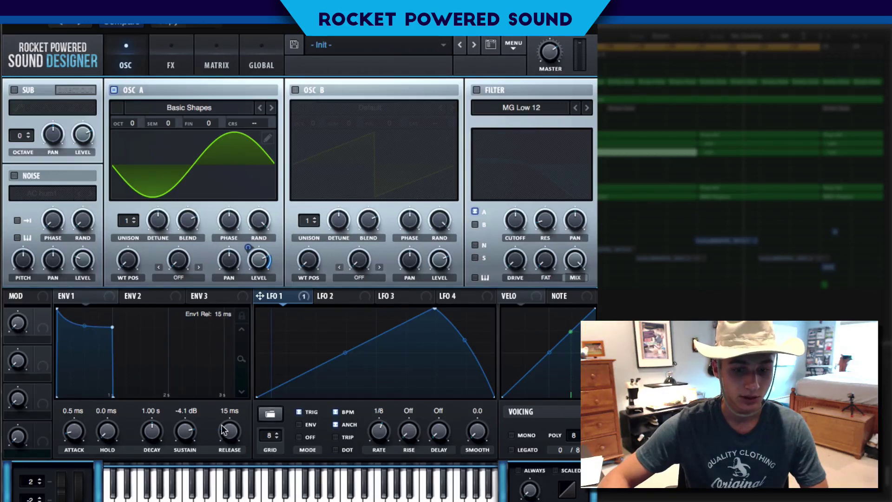
{"action": "left_click_drag", "start_coordinate": [223, 430], "coordinate": [236, 416]}
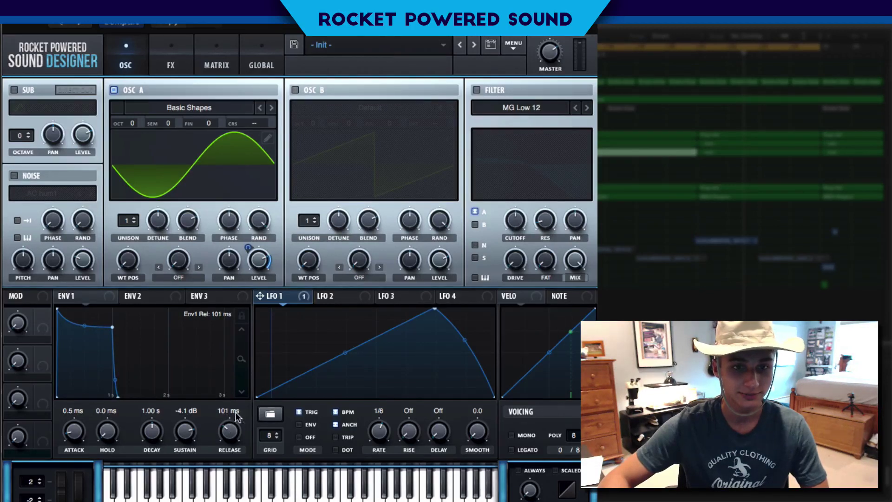
Step: Enable Osc B, load the Basic Shapes wavetable and move its wavetable position to the triangle wave
{"action": "left_click", "coordinate": [296, 89]}
{"action": "left_click", "coordinate": [379, 111]}
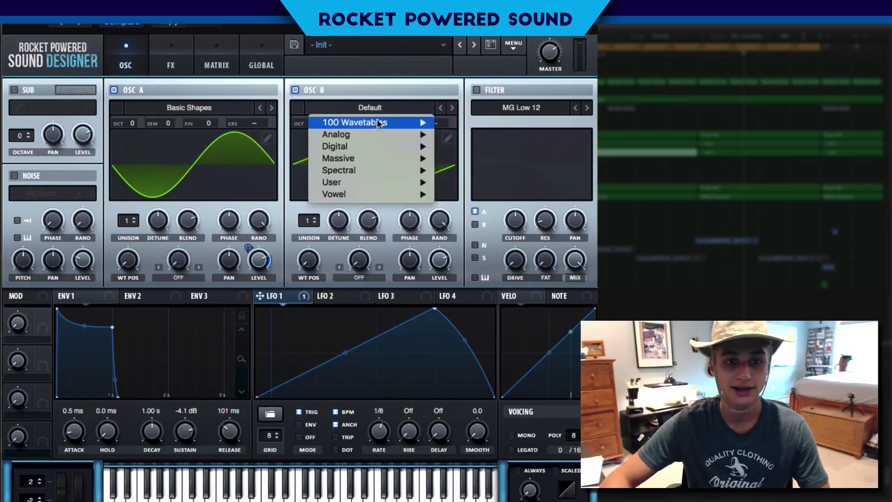
{"action": "mouse_move", "coordinate": [375, 130]}
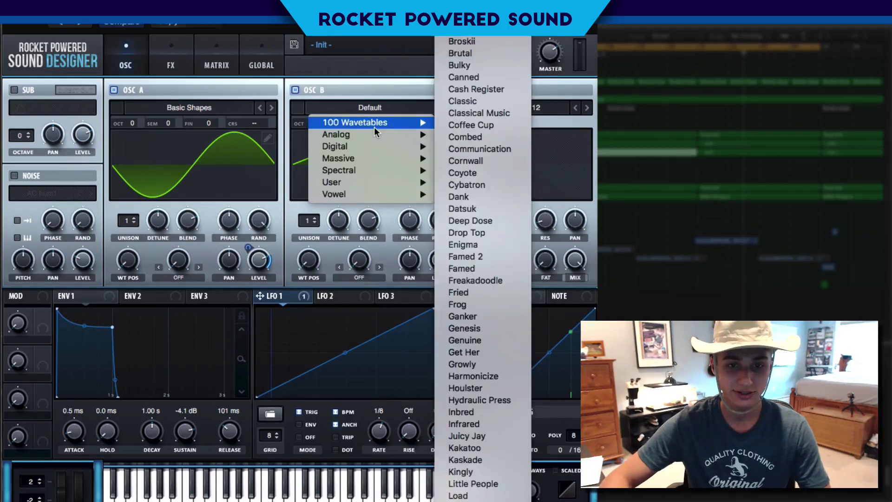
{"action": "left_click", "coordinate": [512, 180]}
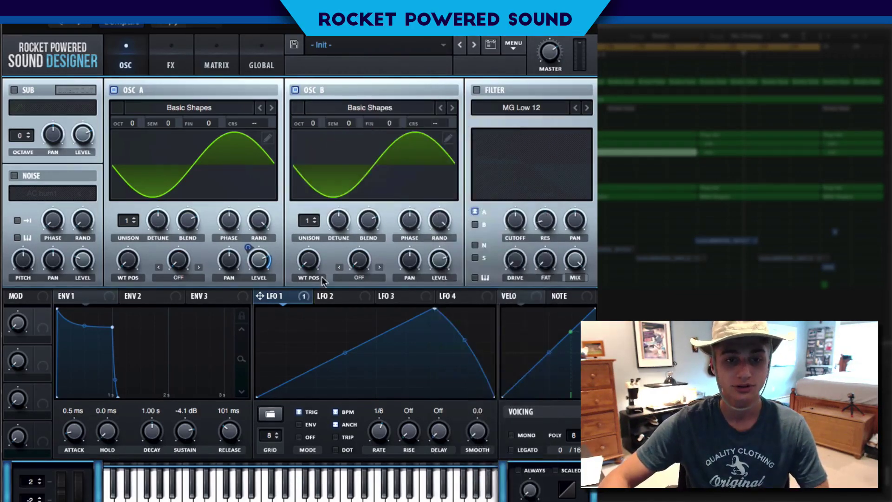
{"action": "left_click", "coordinate": [364, 279]}
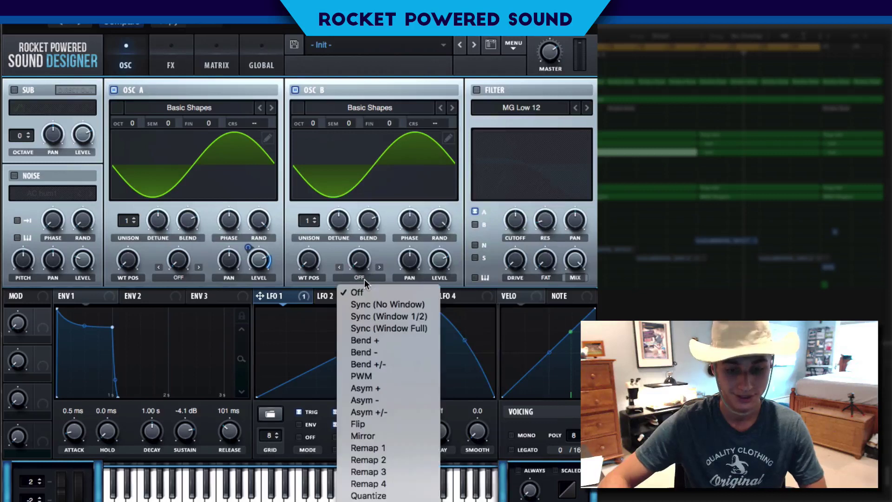
{"action": "left_click", "coordinate": [303, 274]}
{"action": "left_click_drag", "start_coordinate": [302, 262], "coordinate": [300, 195]}
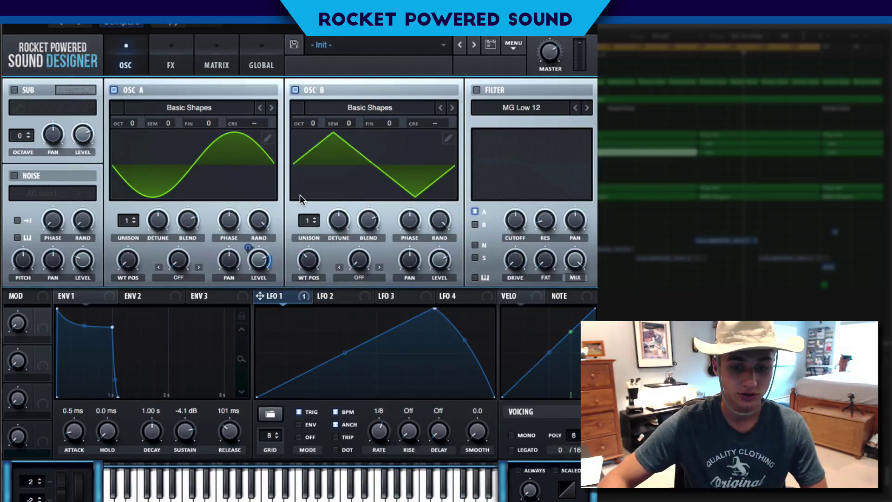
Step: Set Osc B's warp mode to Sync (No Window) and raise the warp amount until nearly three triangle cycles fit the waveform
{"action": "left_click", "coordinate": [357, 279]}
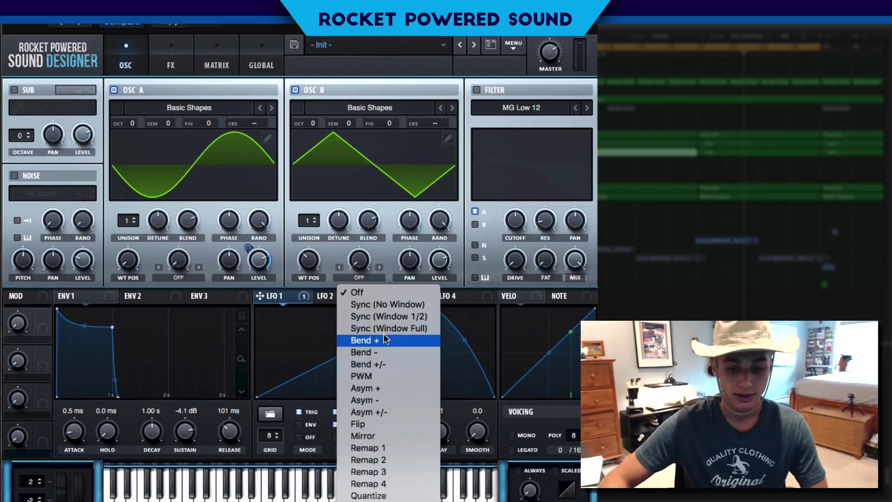
{"action": "left_click", "coordinate": [388, 304]}
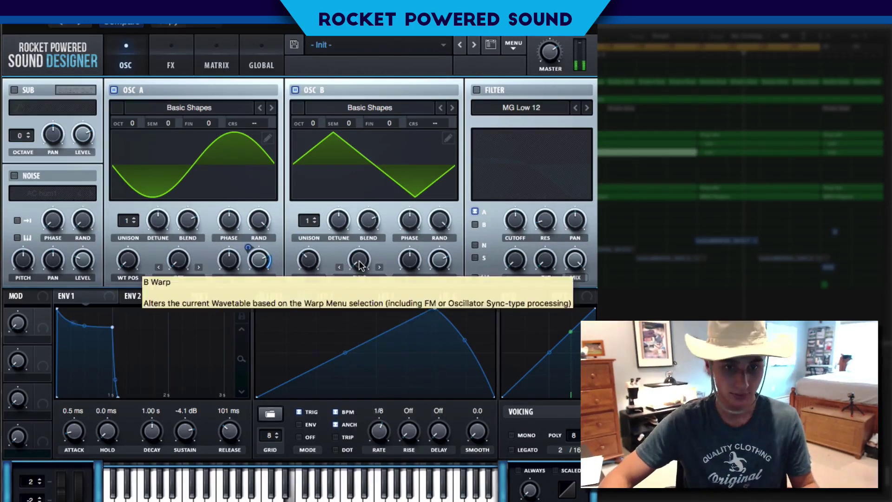
{"action": "left_click_drag", "start_coordinate": [361, 261], "coordinate": [372, 207]}
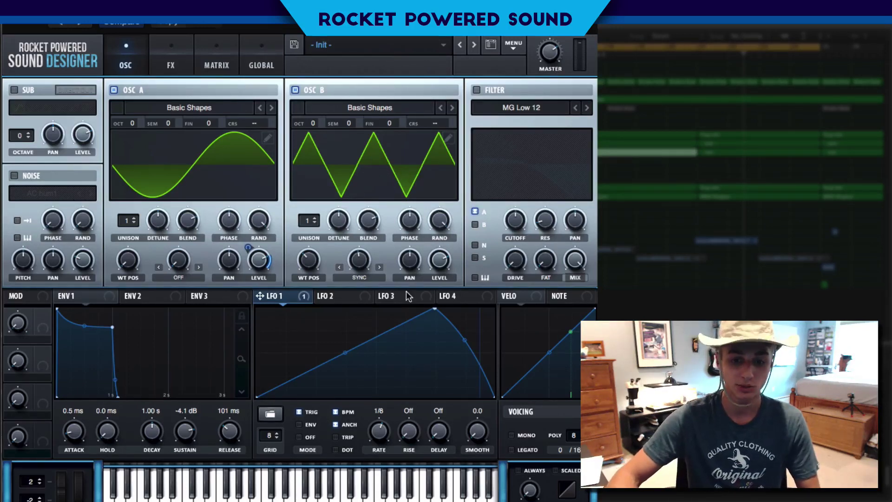
{"action": "left_click_drag", "start_coordinate": [368, 272], "coordinate": [366, 268]}
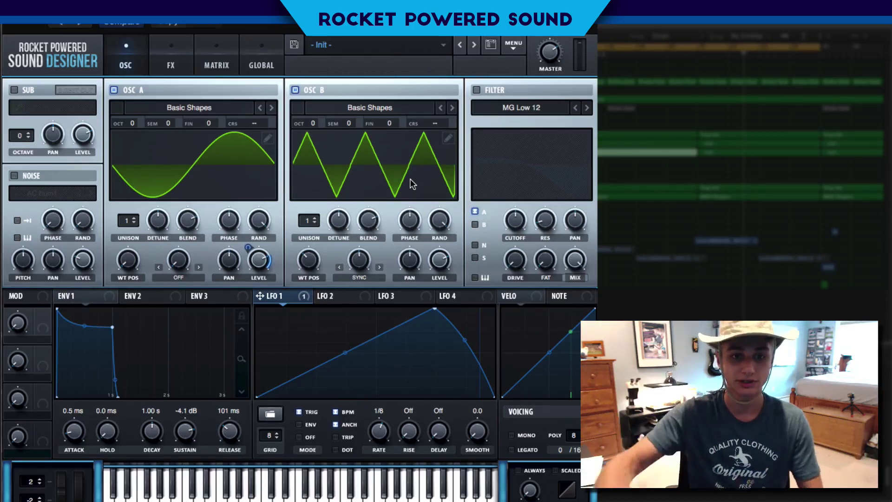
{"action": "left_click_drag", "start_coordinate": [353, 259], "coordinate": [360, 262]}
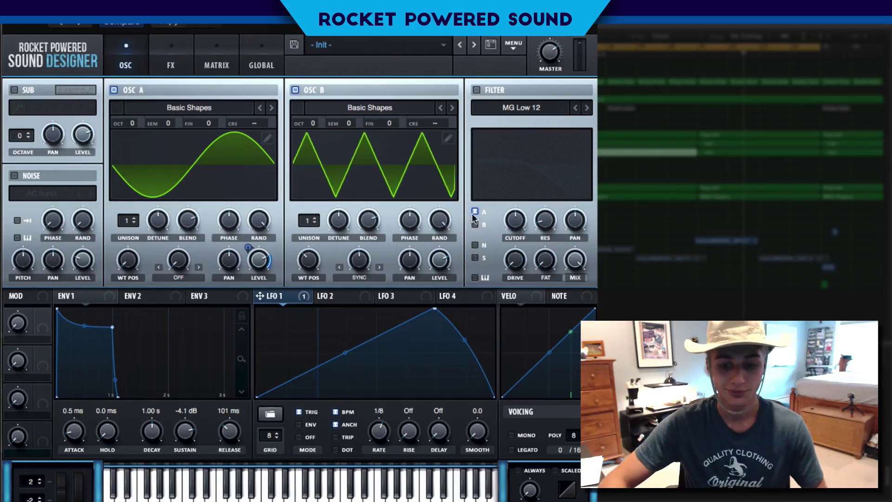
Step: Assign LFO 1 to Osc B's level as well
{"action": "left_click", "coordinate": [477, 89]}
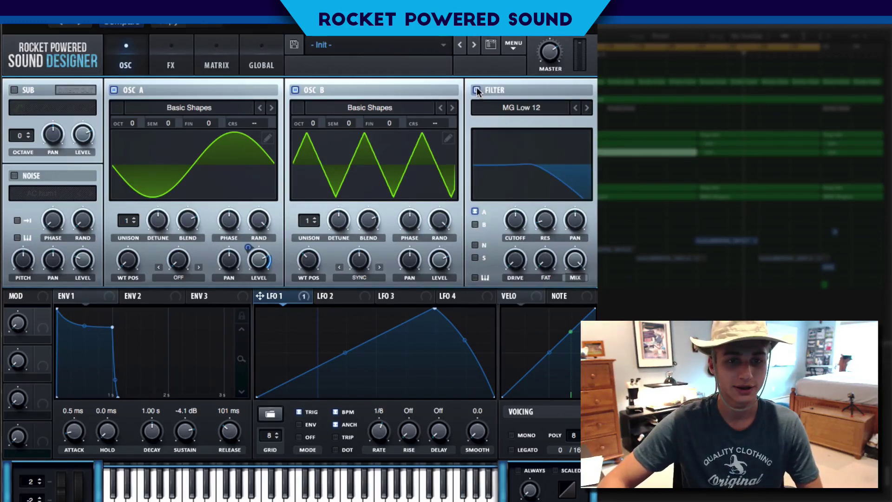
{"action": "left_click", "coordinate": [476, 90]}
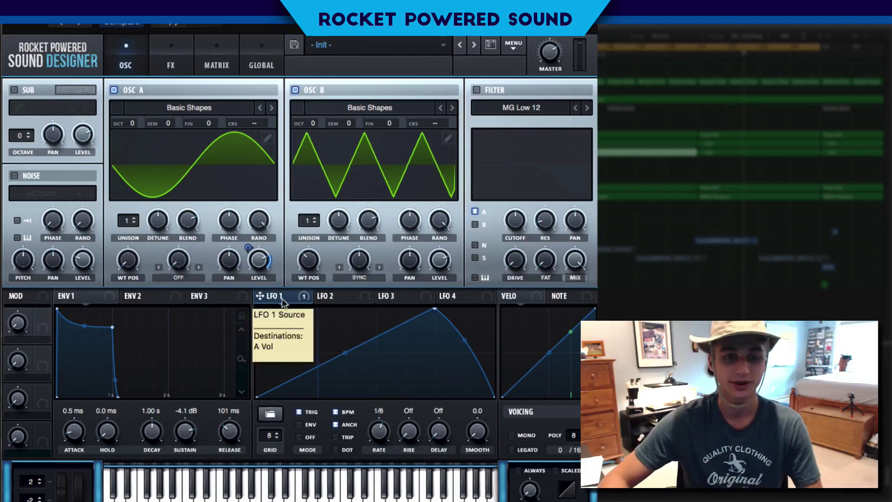
{"action": "left_click_drag", "start_coordinate": [283, 300], "coordinate": [447, 269]}
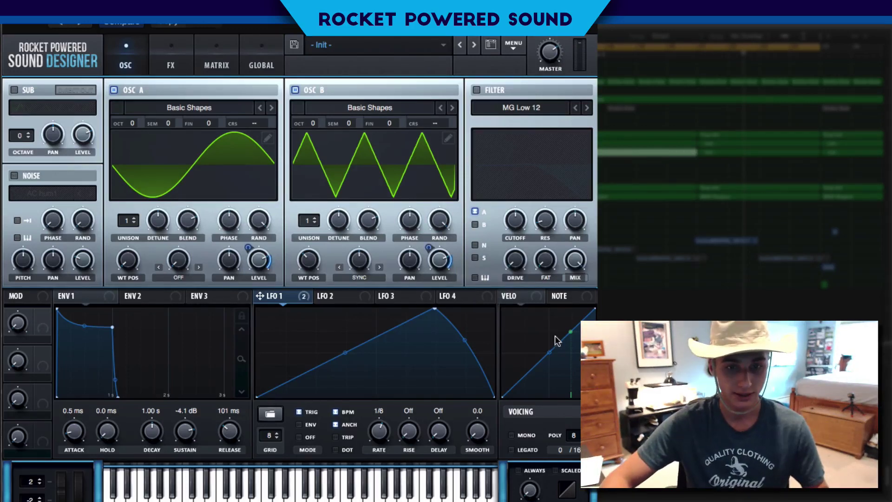
{"action": "mouse_move", "coordinate": [430, 251]}
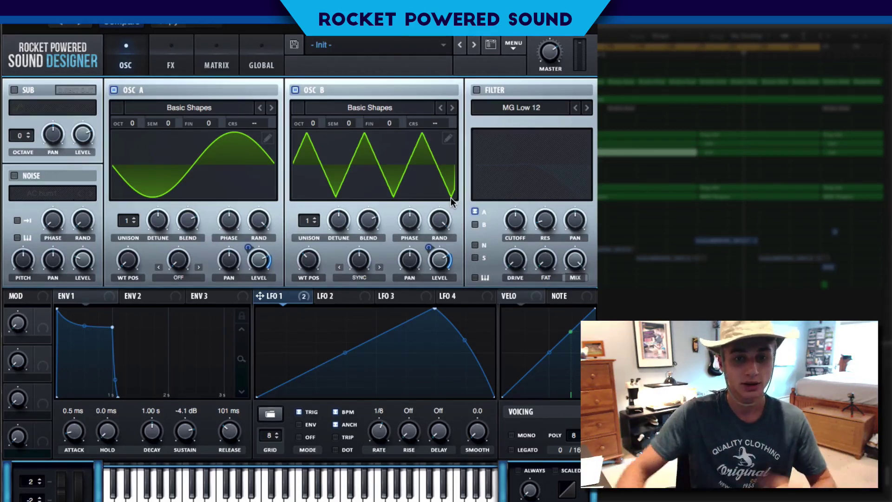
Step: Enable the MG Low 12 filter, route only Osc B through it and fine-tune Osc B's sync amount
{"action": "left_click", "coordinate": [476, 91]}
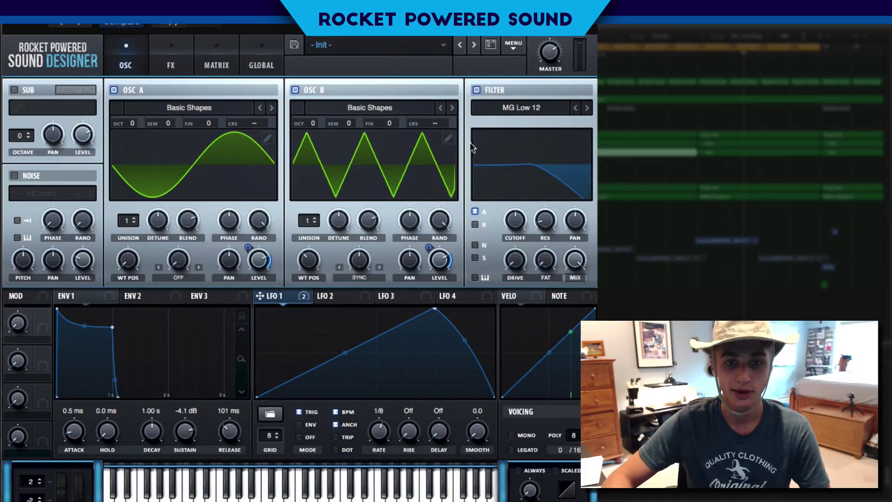
{"action": "left_click", "coordinate": [477, 224]}
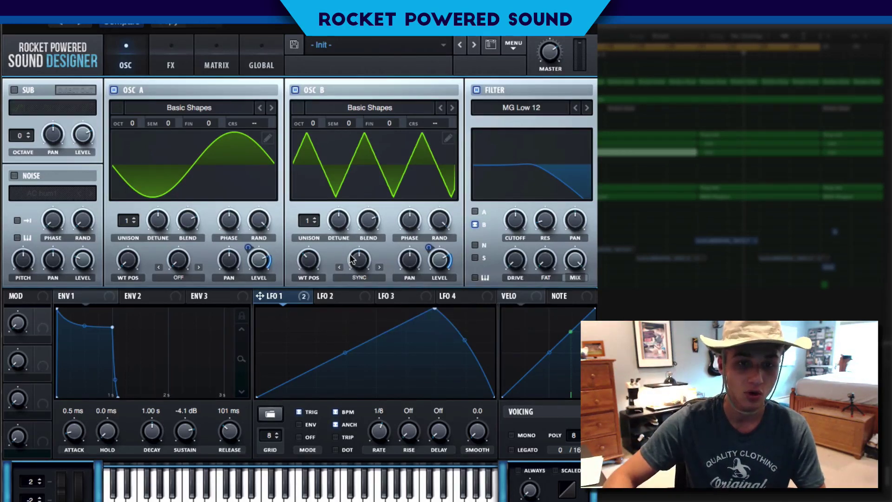
{"action": "left_click_drag", "start_coordinate": [357, 262], "coordinate": [354, 260]}
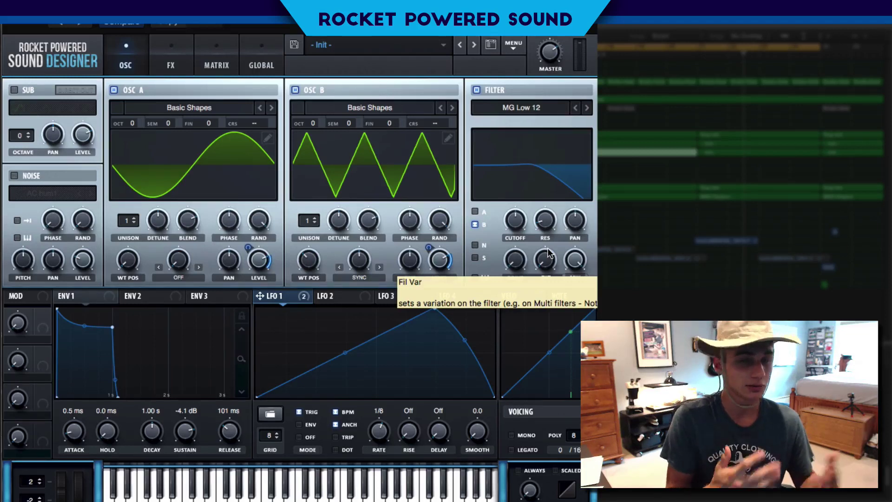
Step: Lower the MG Low 12 filter's cutoff slightly, keeping the same filter type and only Osc B routed through it
{"action": "left_click", "coordinate": [523, 226]}
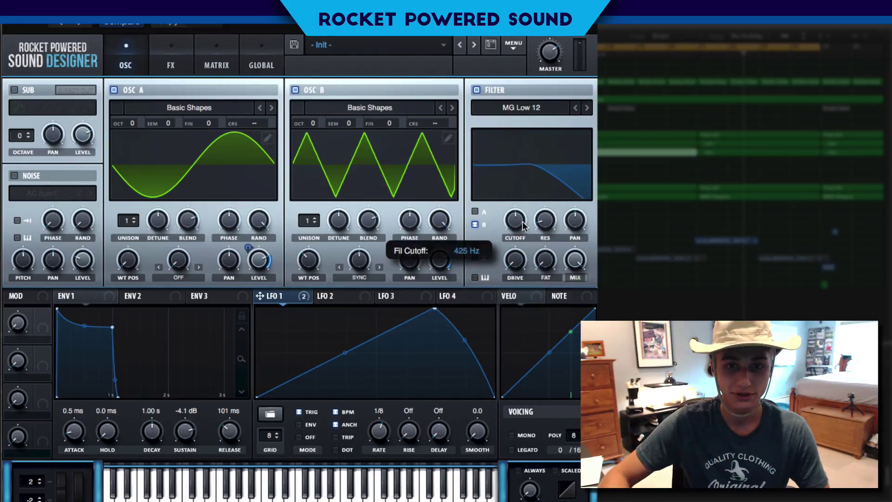
{"action": "left_click_drag", "start_coordinate": [523, 226], "coordinate": [519, 232]}
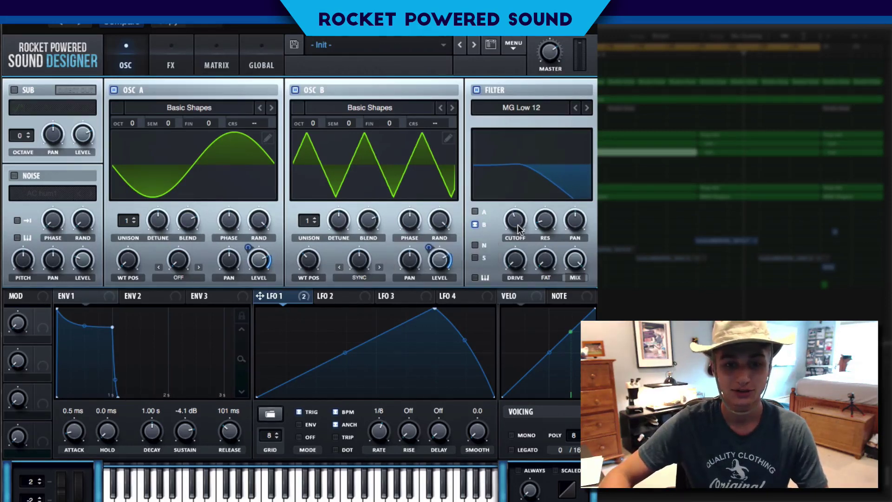
{"action": "left_click", "coordinate": [541, 108]}
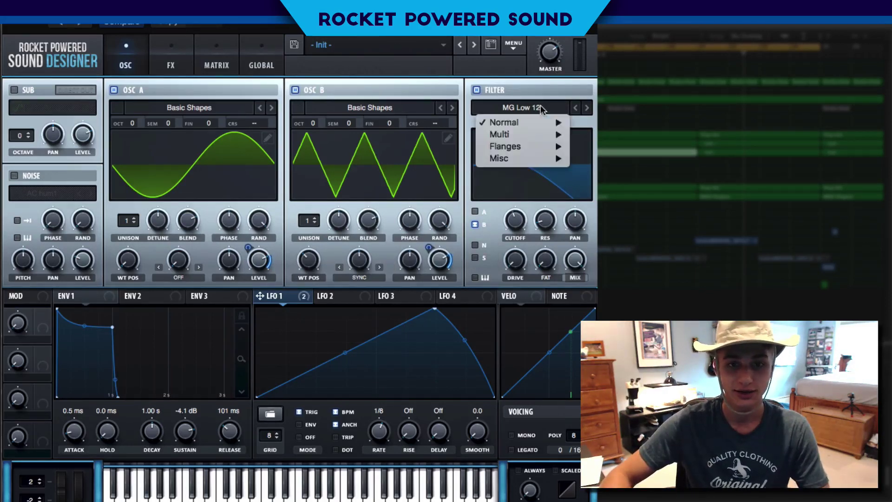
{"action": "left_click", "coordinate": [546, 287]}
{"action": "left_click", "coordinate": [476, 225]}
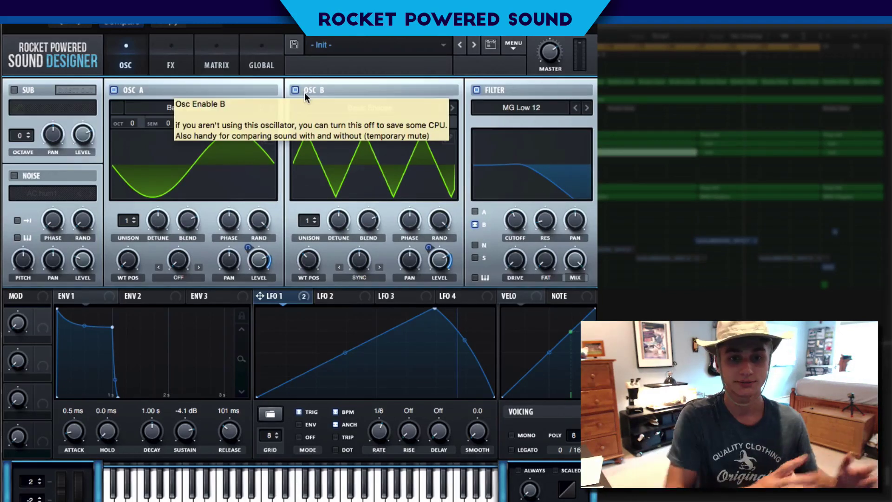
Step: Enable the Compressor effect and move it to the start of the effects chain, ahead of Hyper/Dimension
{"action": "left_click", "coordinate": [191, 50]}
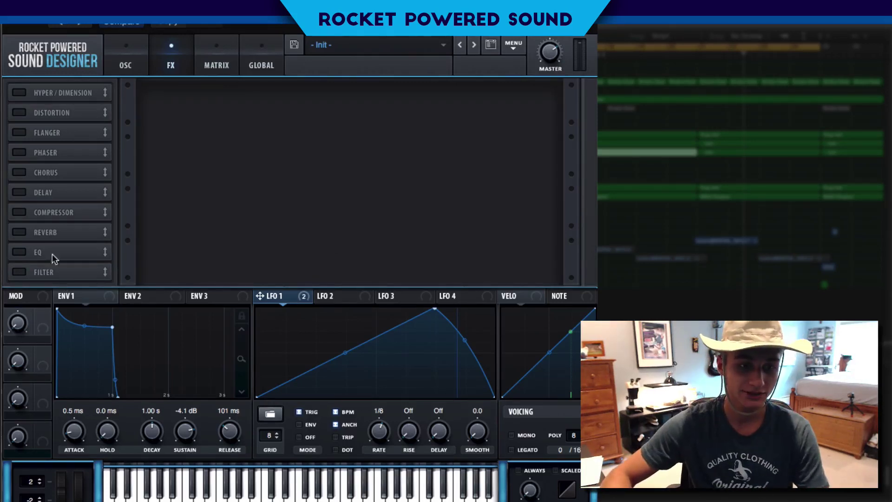
{"action": "left_click", "coordinate": [20, 212]}
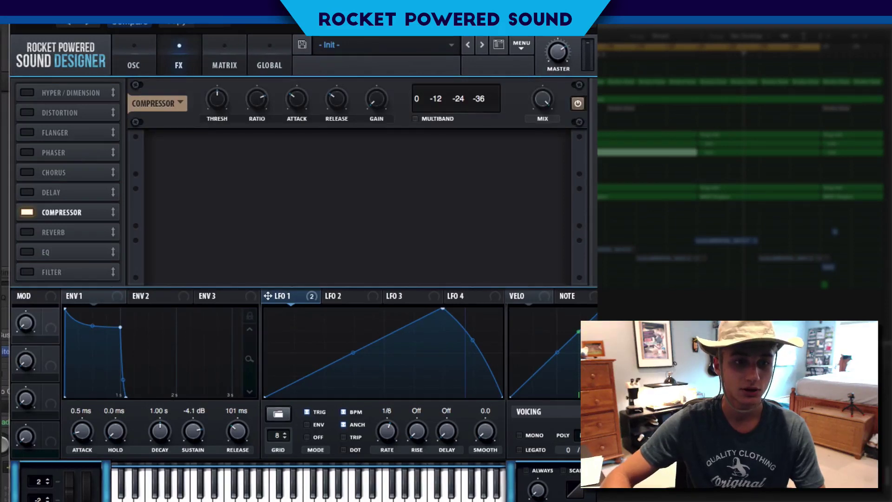
{"action": "left_click_drag", "start_coordinate": [68, 213], "coordinate": [75, 81]}
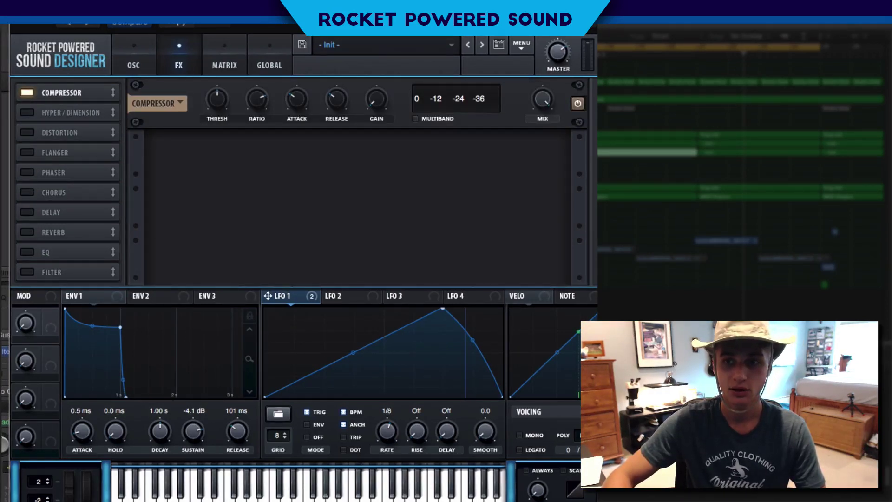
{"action": "left_click", "coordinate": [751, 38]}
{"action": "left_click", "coordinate": [750, 41]}
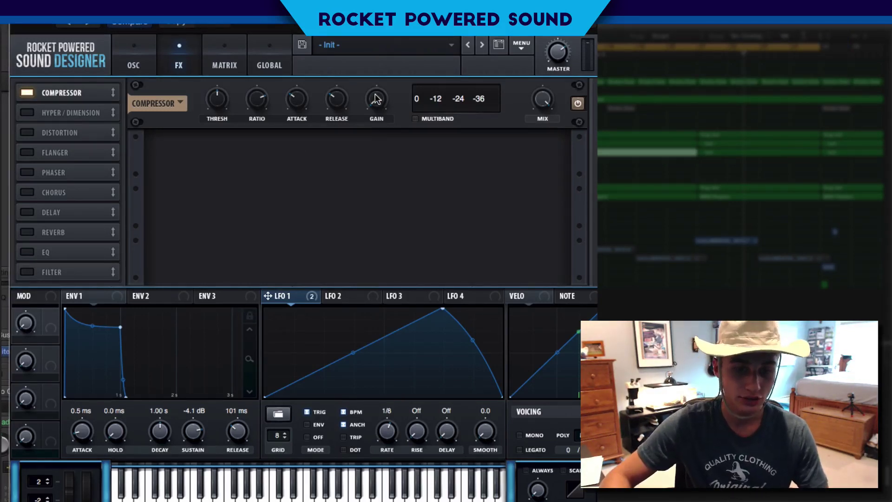
Step: Set the compressor's gain to about 9.2 dB, then switch it to multiband and pull the uppermost band's level well down
{"action": "mouse_move", "coordinate": [379, 100]}
{"action": "left_click_drag", "start_coordinate": [379, 95], "coordinate": [378, 57]}
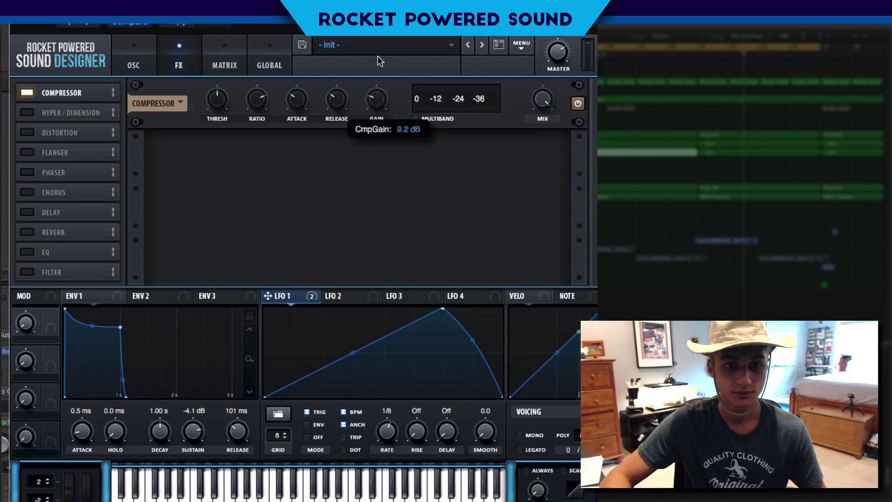
{"action": "left_click", "coordinate": [417, 119]}
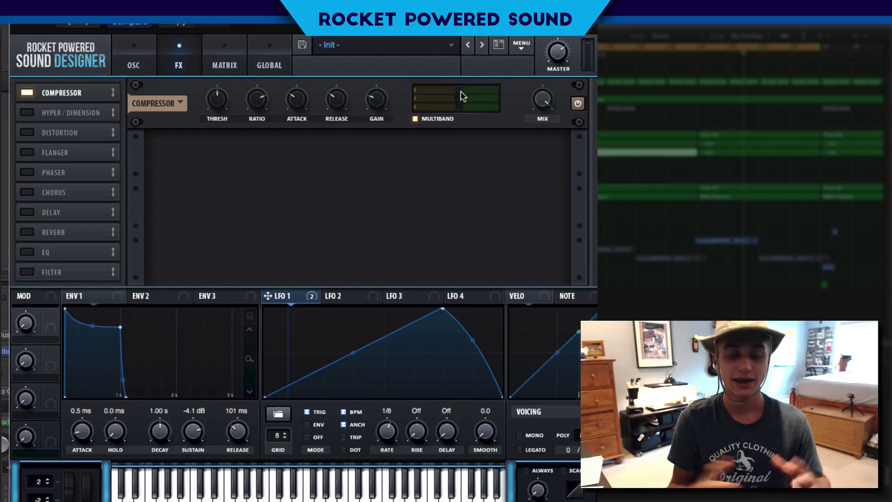
{"action": "left_click_drag", "start_coordinate": [461, 91], "coordinate": [384, 88]}
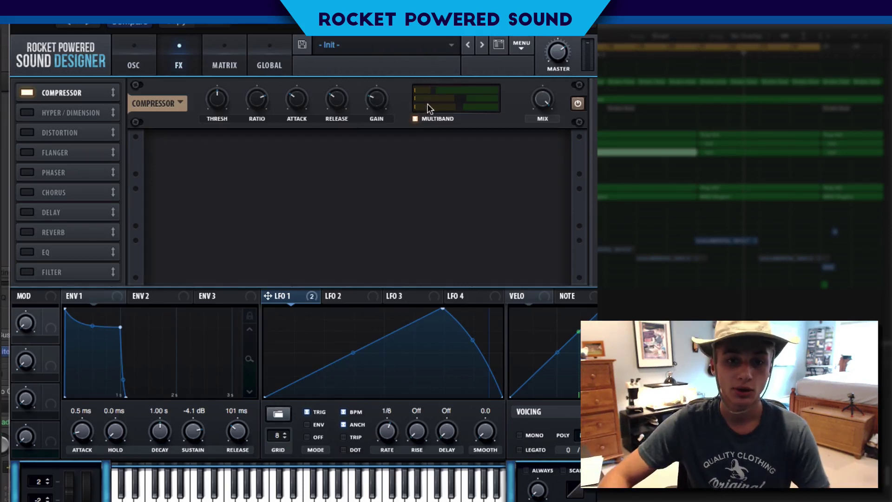
{"action": "mouse_move", "coordinate": [428, 100]}
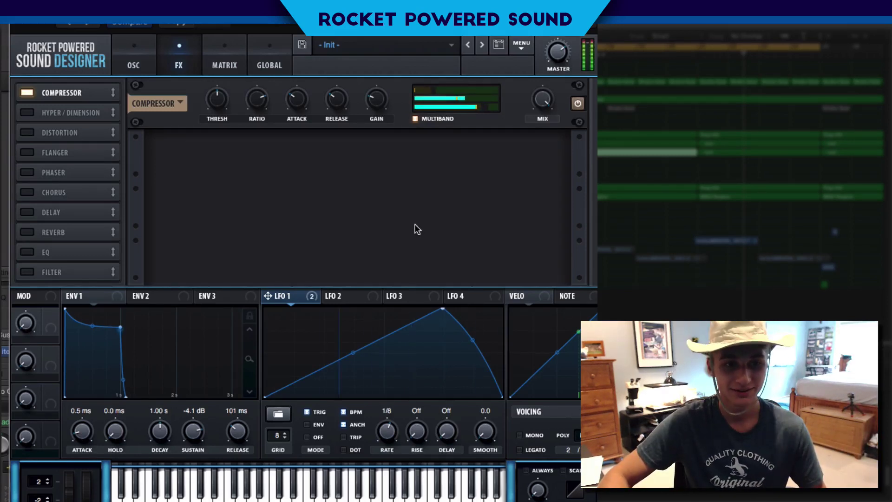
Step: Enable the Tube distortion and assign LFO 1 to its drive amount
{"action": "left_click", "coordinate": [24, 131]}
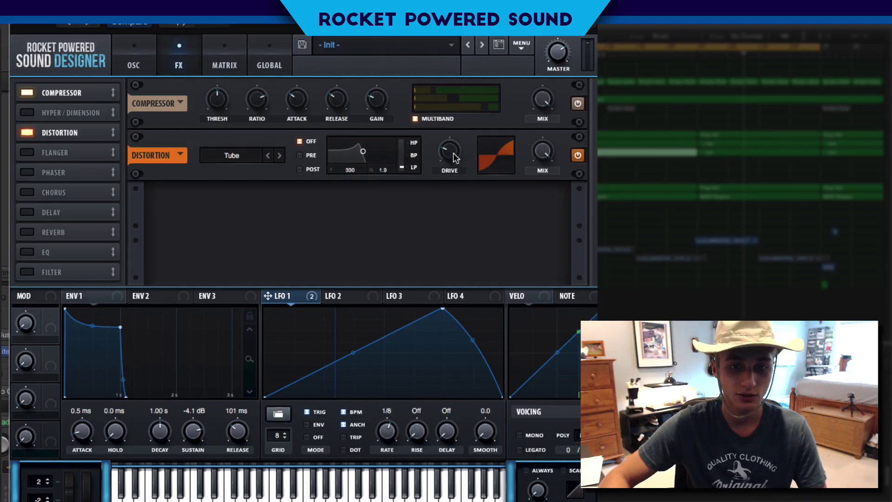
{"action": "left_click_drag", "start_coordinate": [453, 152], "coordinate": [465, 41]}
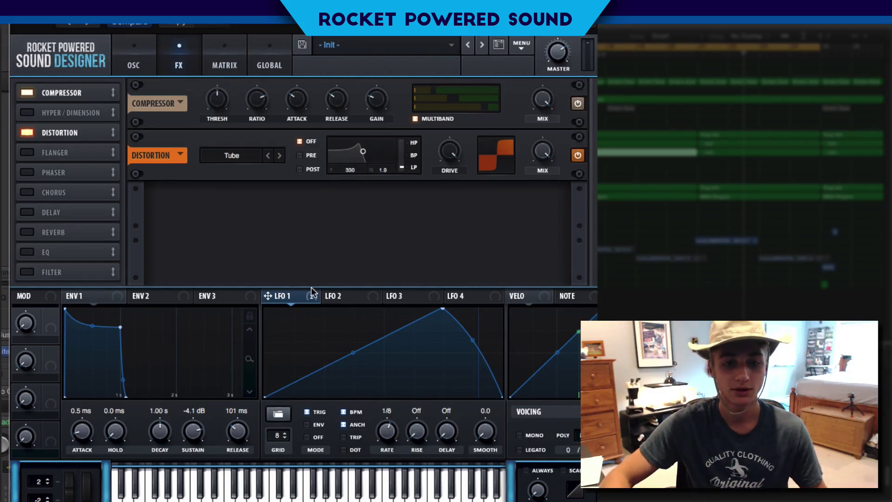
{"action": "left_click_drag", "start_coordinate": [351, 283], "coordinate": [424, 142]}
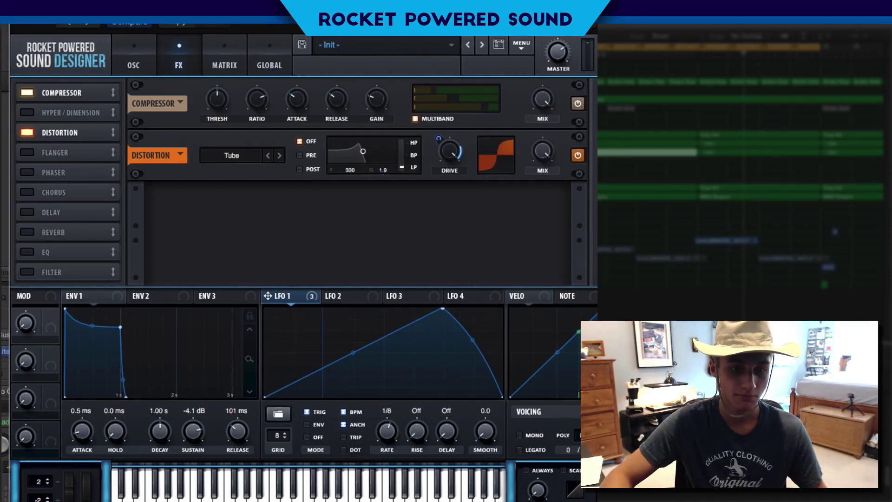
Step: Enable Hyper/Dimension, place it after Distortion in the chain, and reduce the Hyper mix and Dimension size
{"action": "left_click", "coordinate": [28, 112]}
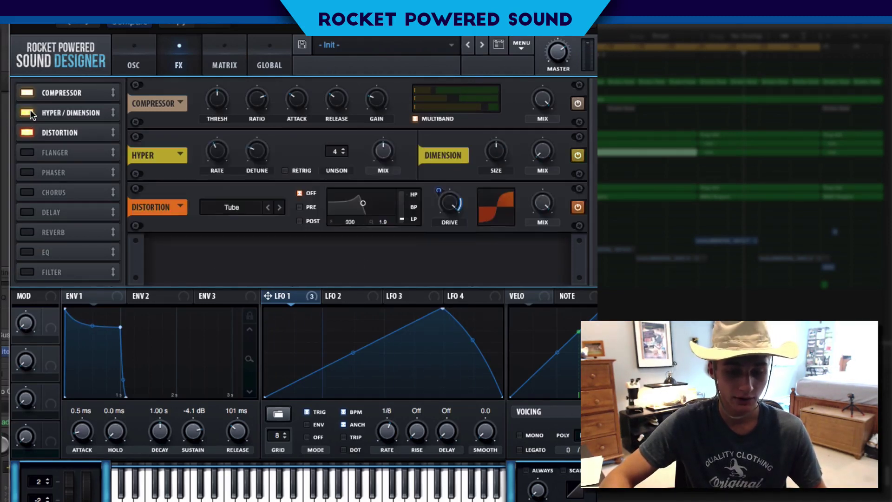
{"action": "left_click_drag", "start_coordinate": [65, 113], "coordinate": [74, 178]}
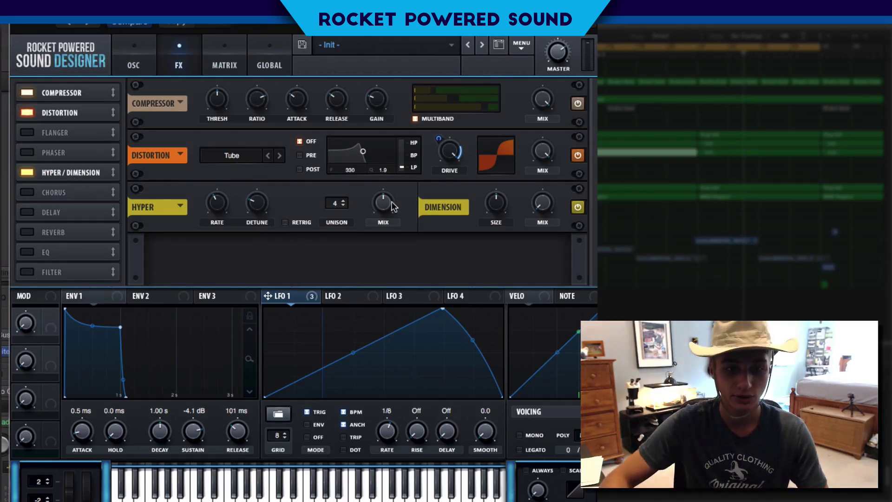
{"action": "left_click_drag", "start_coordinate": [391, 201], "coordinate": [361, 231]}
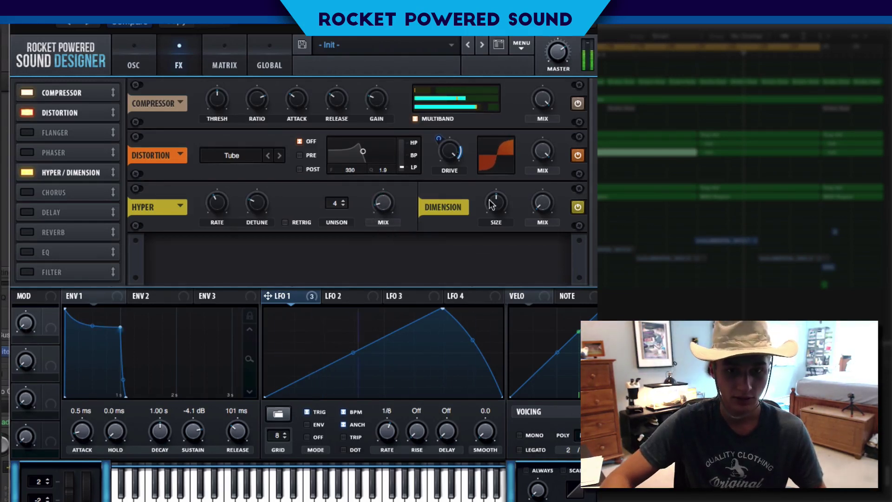
{"action": "left_click_drag", "start_coordinate": [491, 205], "coordinate": [497, 220]}
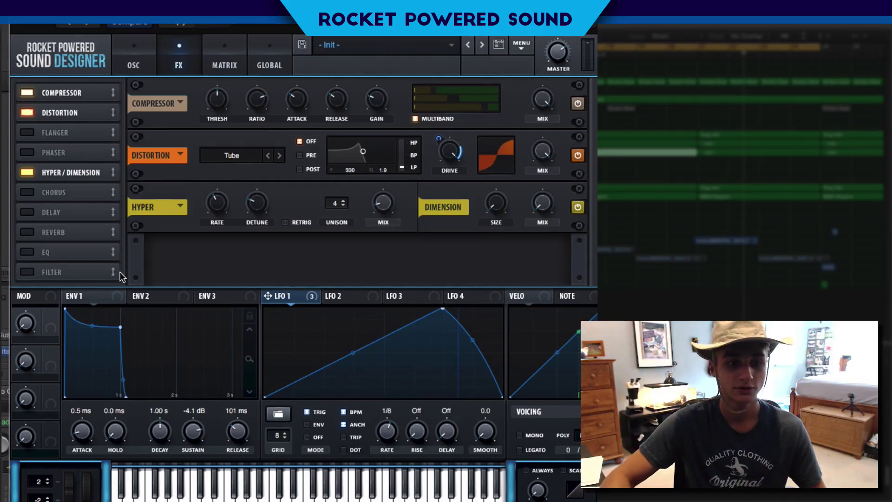
Step: Enable the EQ and turn its low band into a high-pass cut, with the gain fully down and the frequency and Q fine-tuned
{"action": "left_click", "coordinate": [28, 253]}
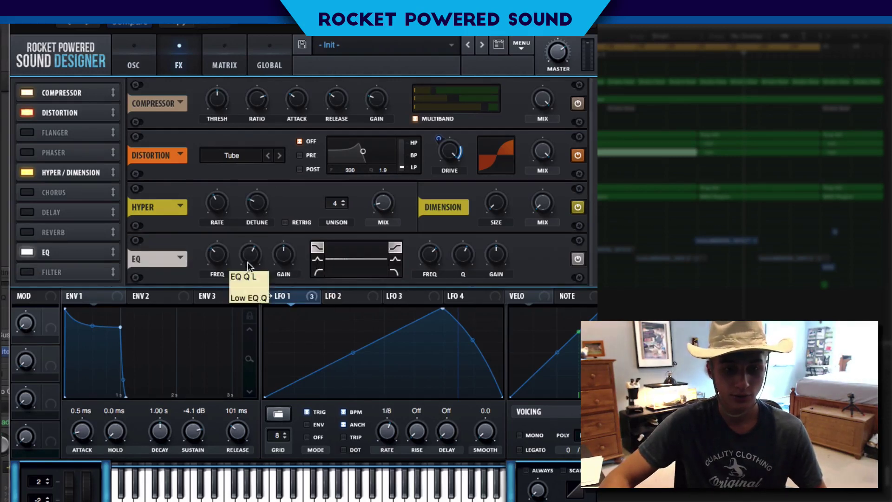
{"action": "left_click_drag", "start_coordinate": [287, 255], "coordinate": [252, 364]}
{"action": "left_click_drag", "start_coordinate": [215, 253], "coordinate": [207, 261]}
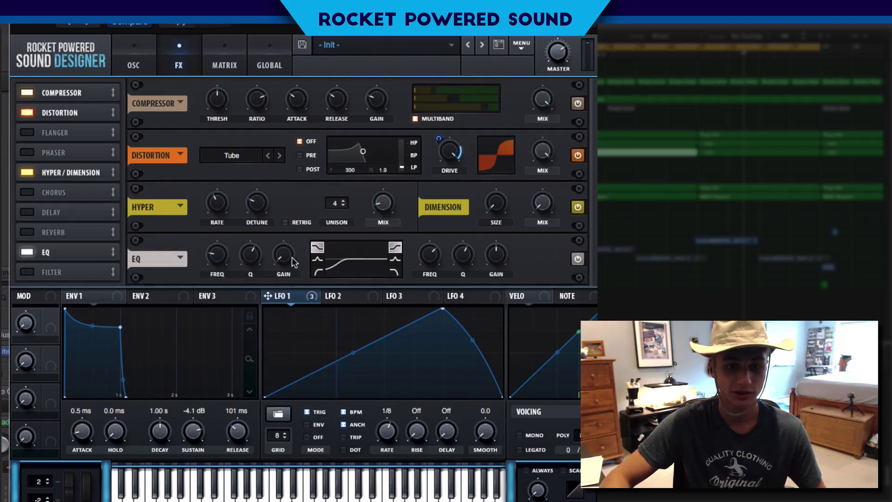
{"action": "left_click", "coordinate": [319, 272]}
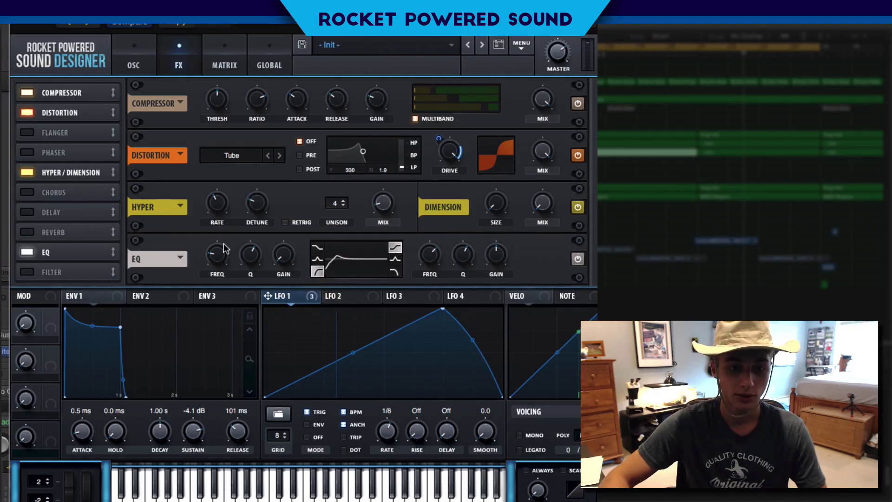
{"action": "mouse_move", "coordinate": [224, 248]}
{"action": "left_mouse_down"}
{"action": "mouse_move", "coordinate": [224, 240]}
{"action": "mouse_move", "coordinate": [246, 256]}
{"action": "mouse_move", "coordinate": [229, 251]}
{"action": "left_mouse_up"}
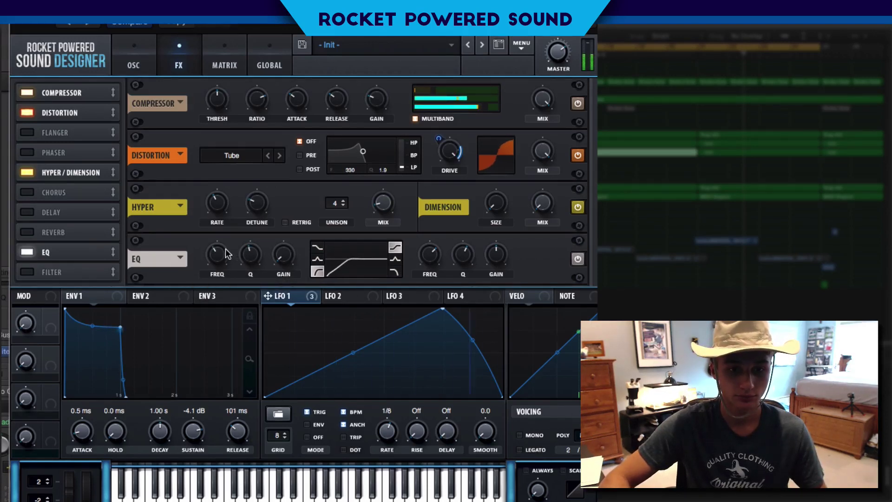
{"action": "left_click_drag", "start_coordinate": [250, 254], "coordinate": [276, 237]}
{"action": "left_click_drag", "start_coordinate": [219, 248], "coordinate": [219, 253]}
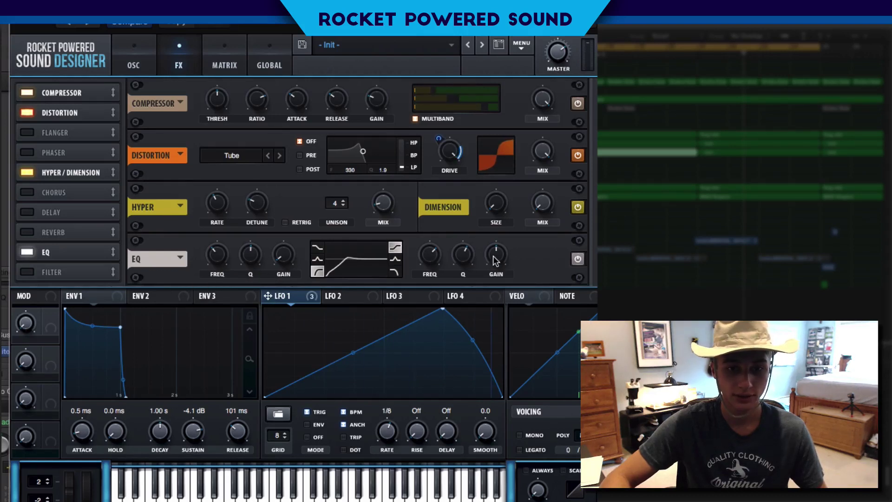
Step: Reduce the gain of the EQ's high shelf slightly and raise its frequency
{"action": "left_click_drag", "start_coordinate": [492, 256], "coordinate": [483, 264]}
{"action": "left_click_drag", "start_coordinate": [431, 255], "coordinate": [429, 245]}
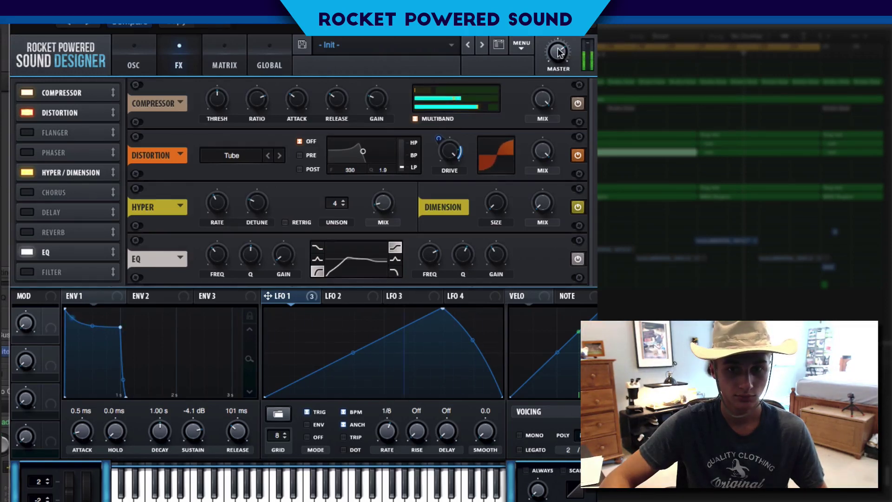
Step: Compare Osc B with its warp mode off, on Sync and on Sync Window, ending back on Sync
{"action": "left_click", "coordinate": [138, 52]}
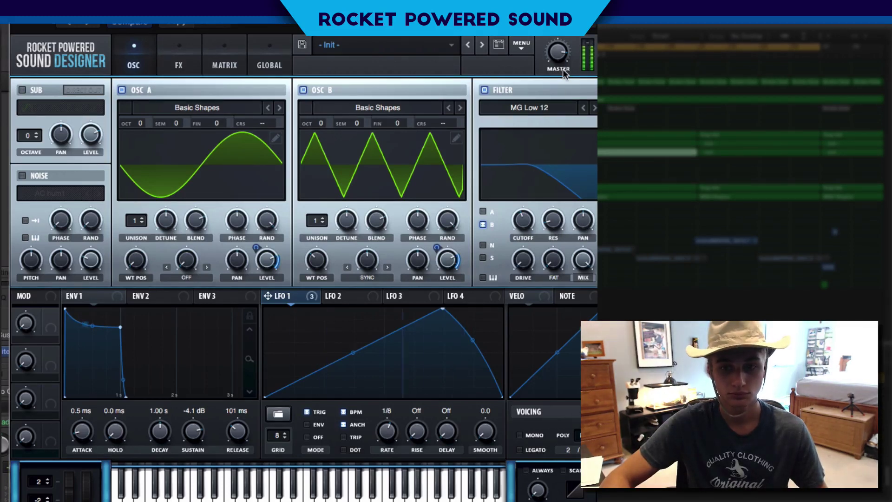
{"action": "mouse_move", "coordinate": [556, 55]}
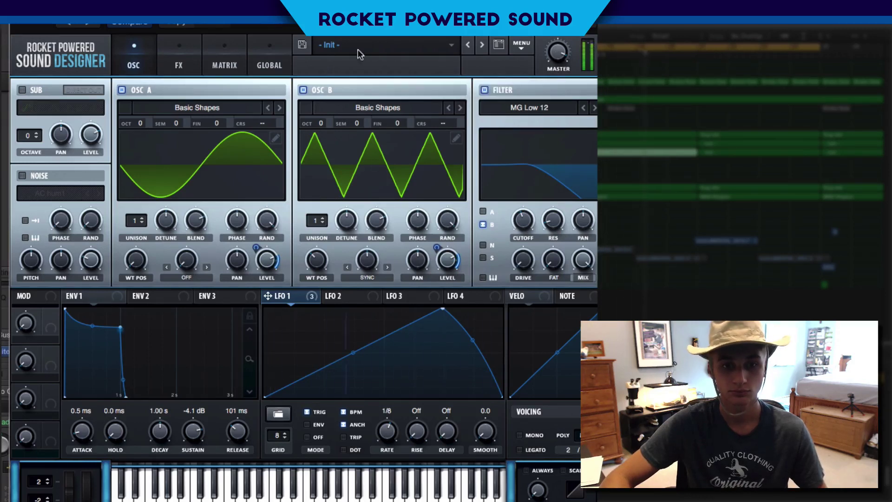
{"action": "left_click", "coordinate": [349, 267]}
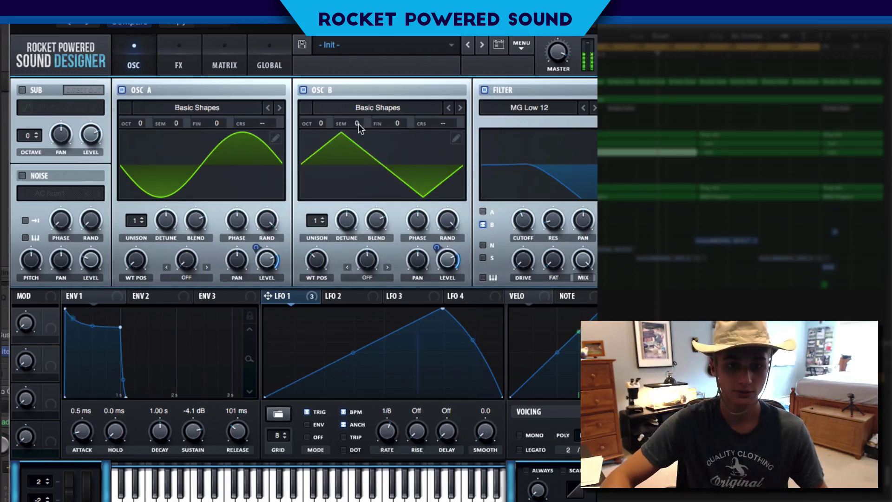
{"action": "left_click", "coordinate": [387, 267]}
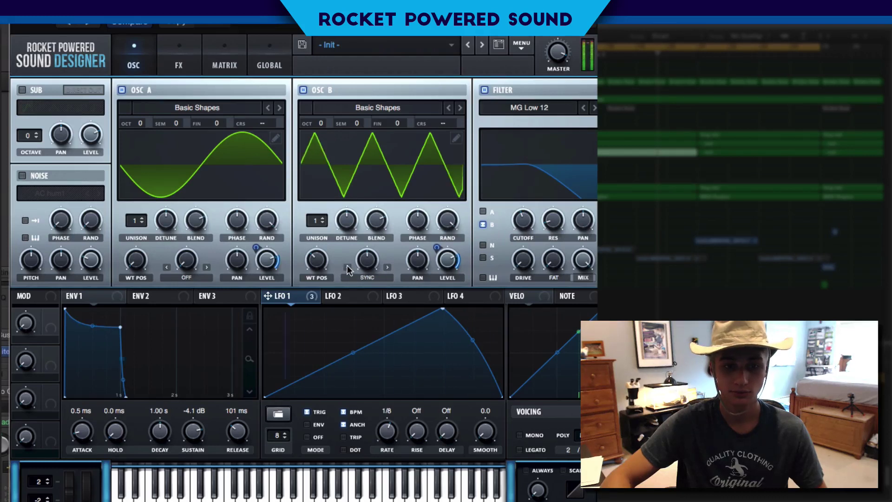
{"action": "left_click", "coordinate": [387, 267]}
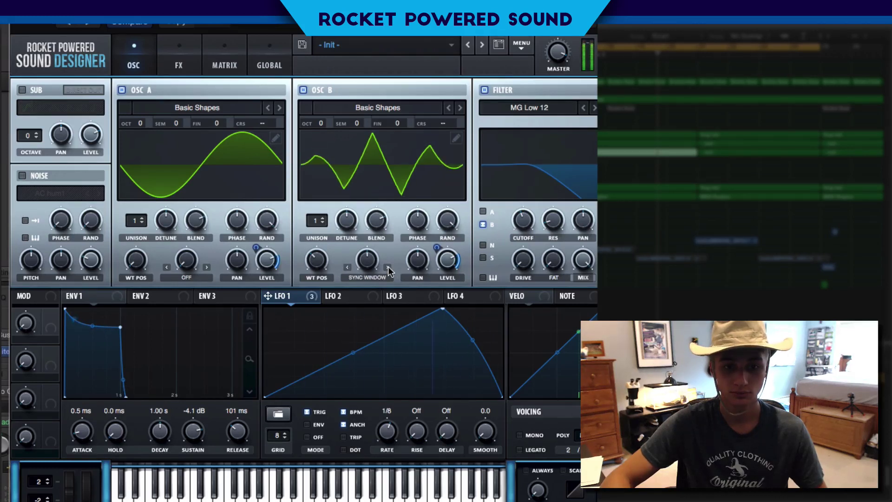
{"action": "left_click", "coordinate": [349, 267]}
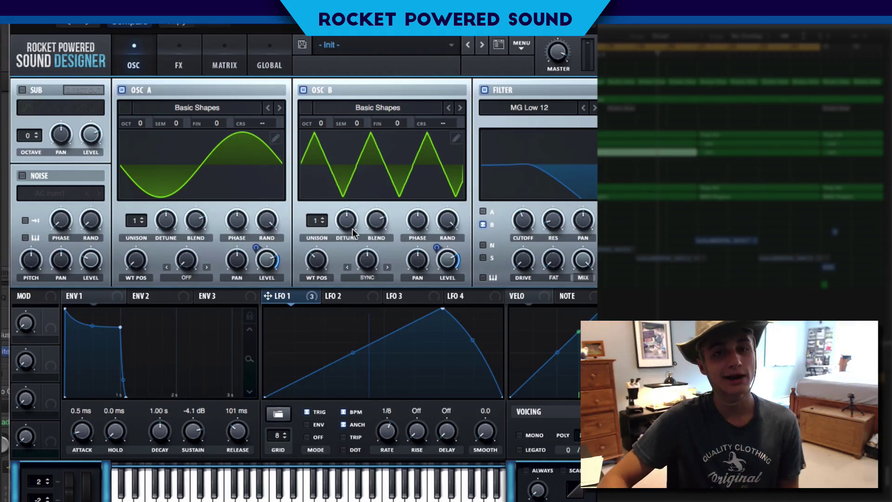